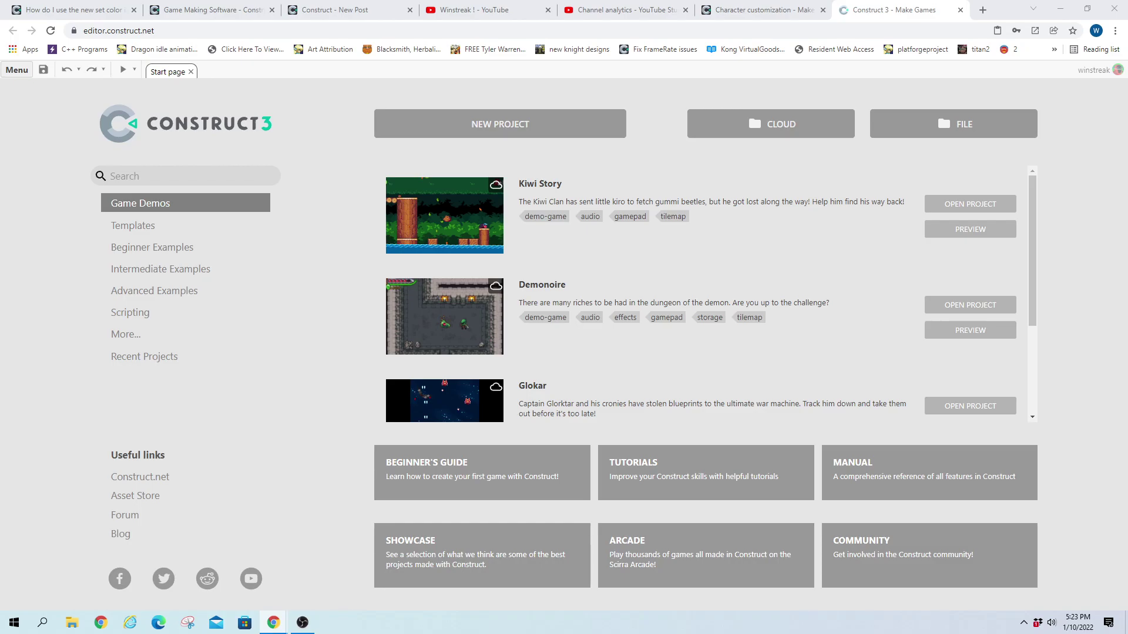
Create a new default Construct 3 project and insert the Mouse plugin.
click(17, 70)
mouse_move(44, 95)
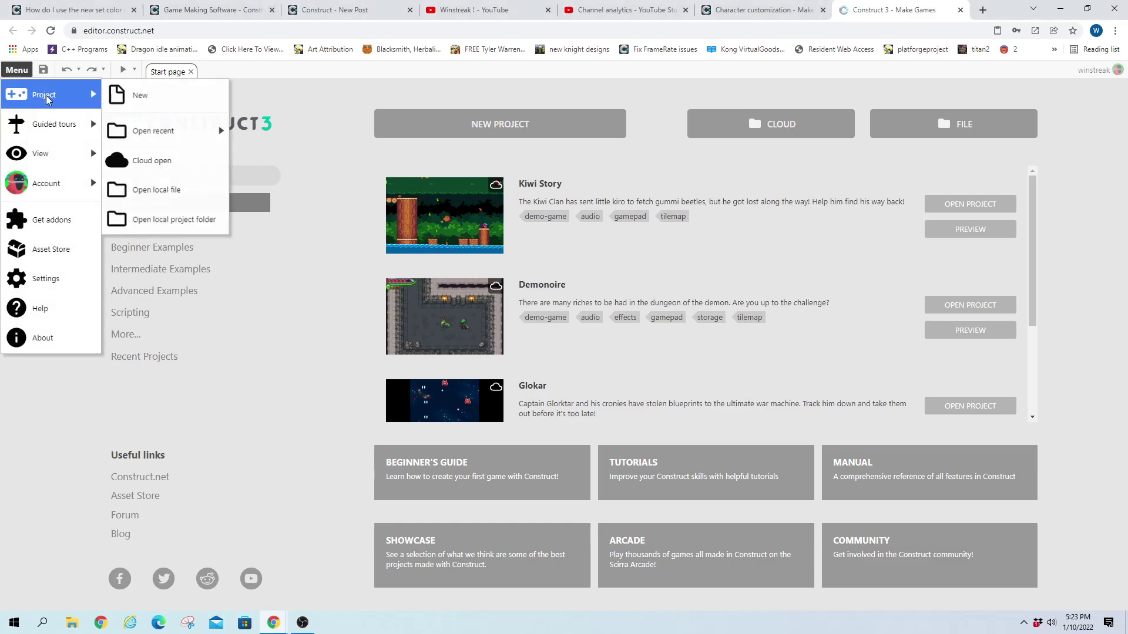
click(151, 100)
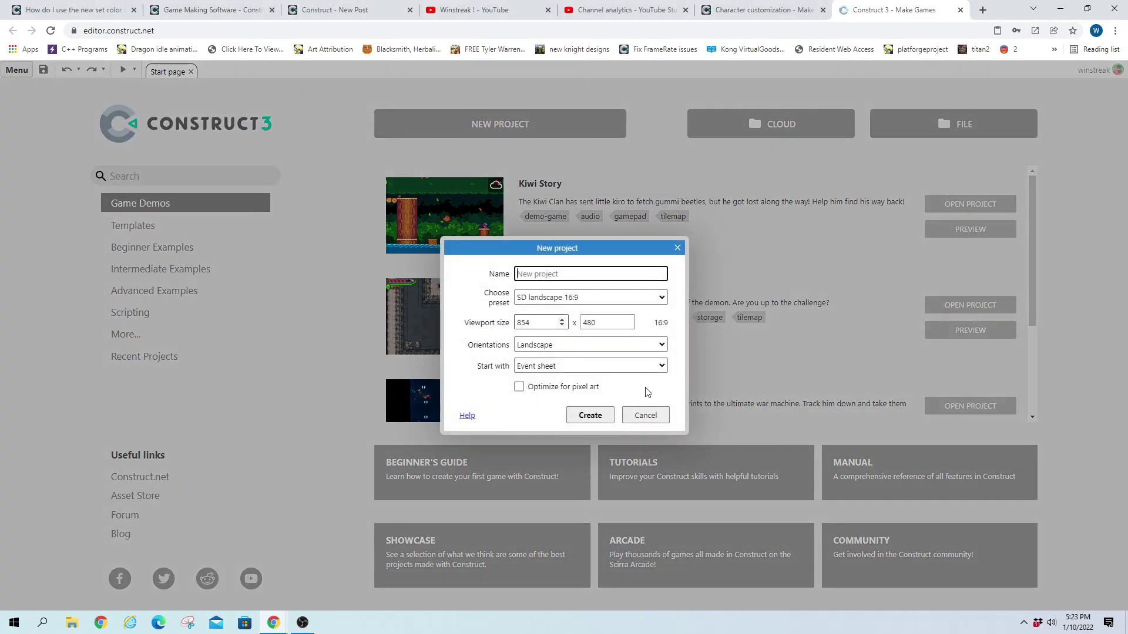
click(591, 417)
double_click(544, 410)
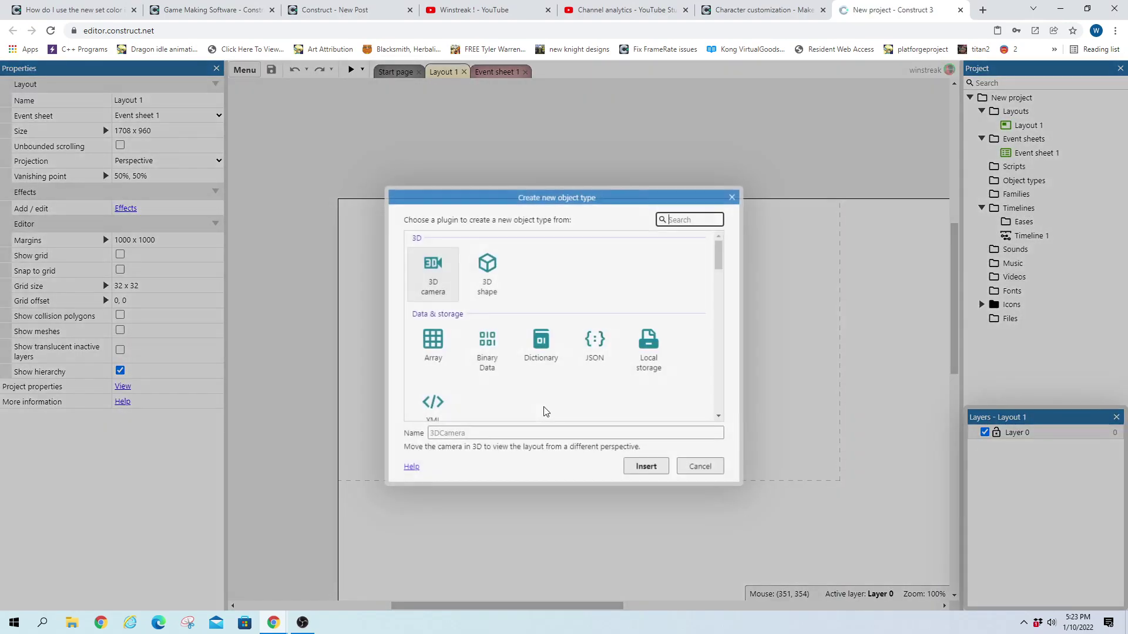
text(mous)
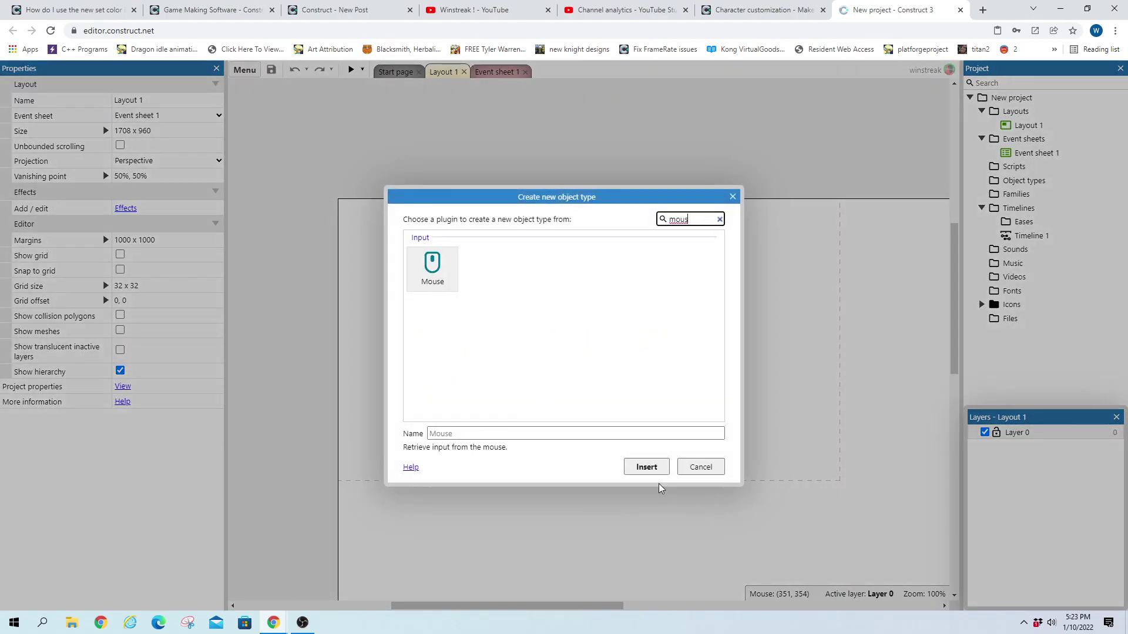
click(647, 466)
click(617, 404)
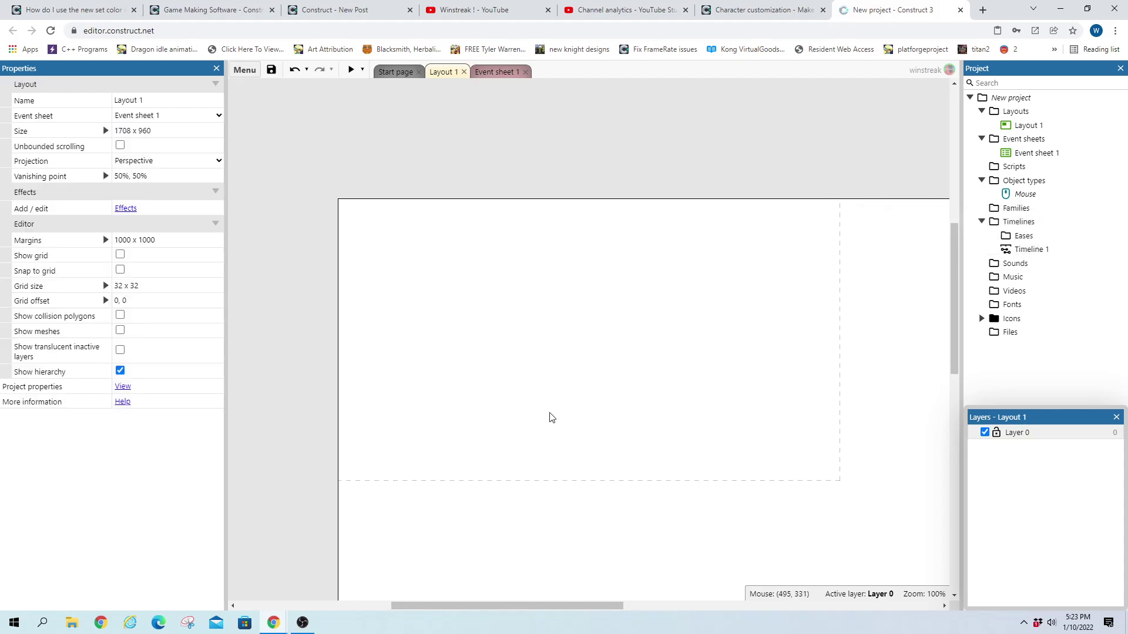
Insert two Text objects on the layout and start renaming the upper one Hidden.
double_click(443, 306)
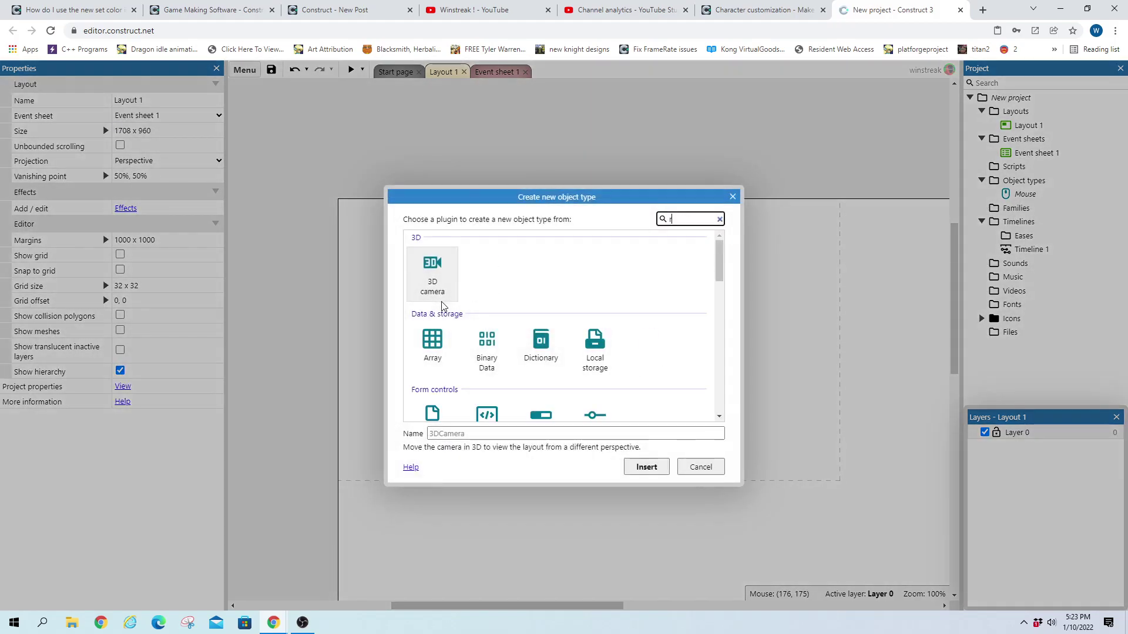
text(rwzr)
double_click(675, 220)
text(t)
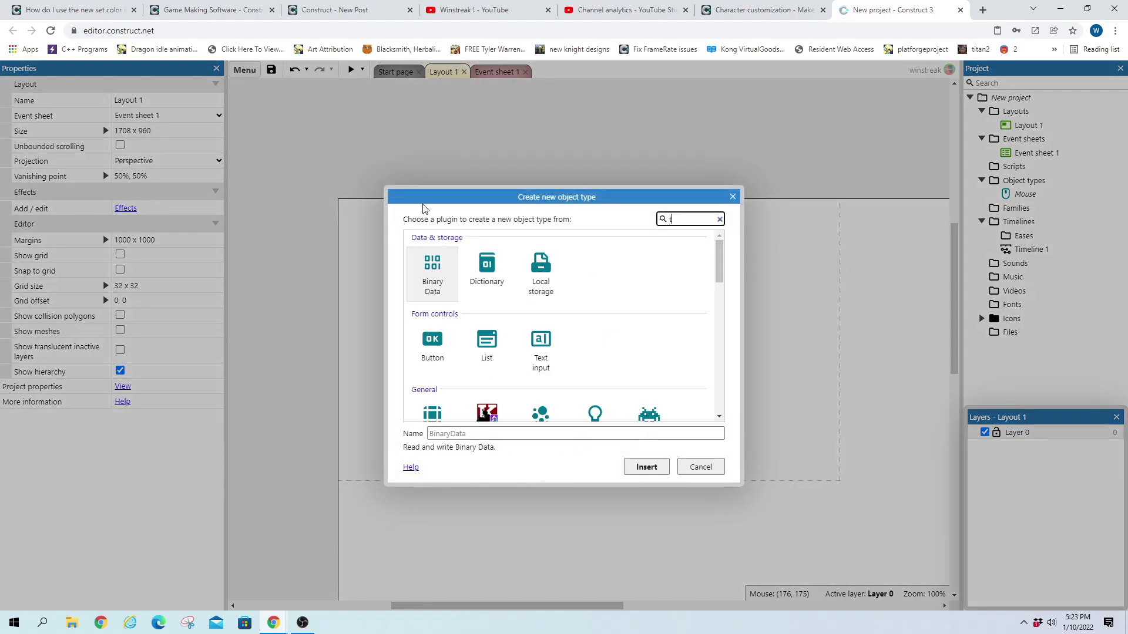
text(ex)
click(432, 344)
double_click(434, 344)
click(426, 244)
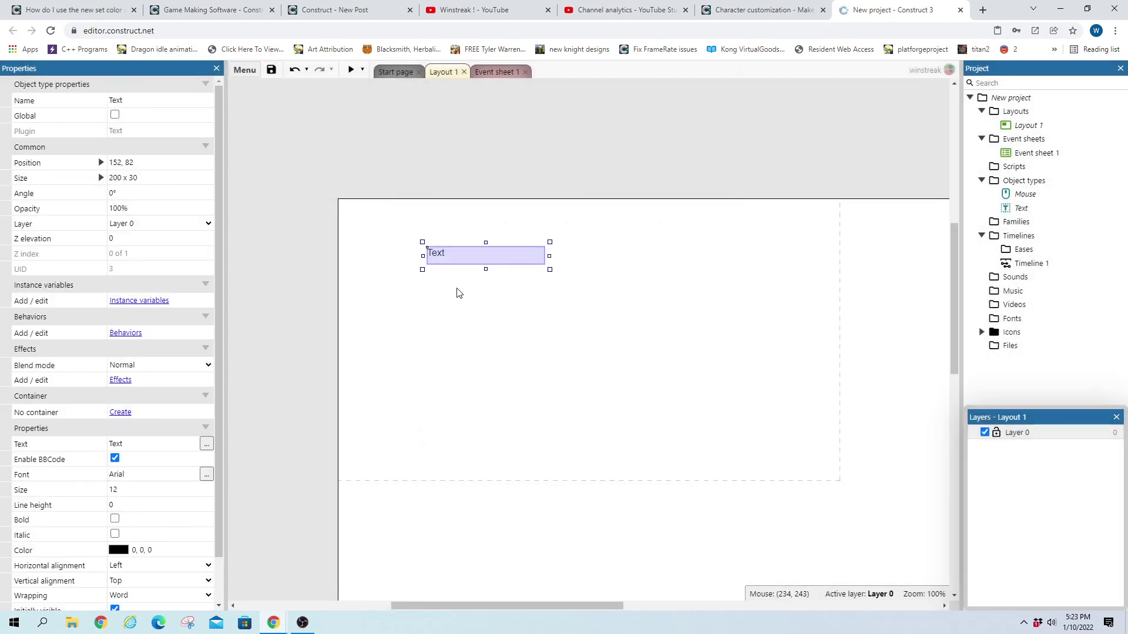
click(433, 350)
double_click(433, 349)
text(text)
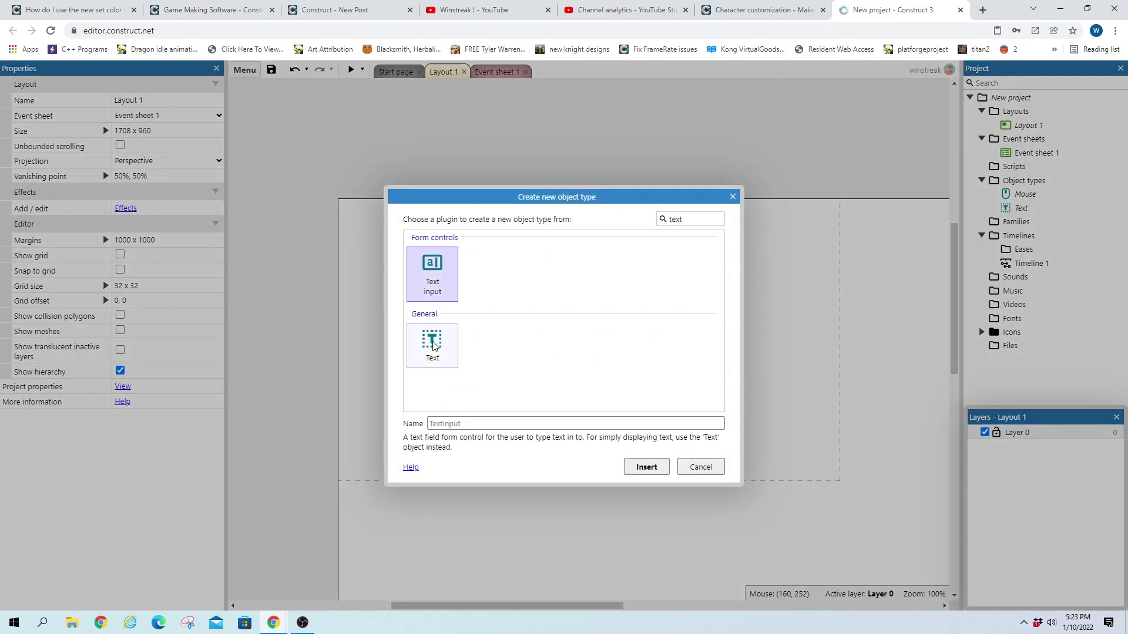
double_click(432, 344)
click(431, 330)
click(437, 254)
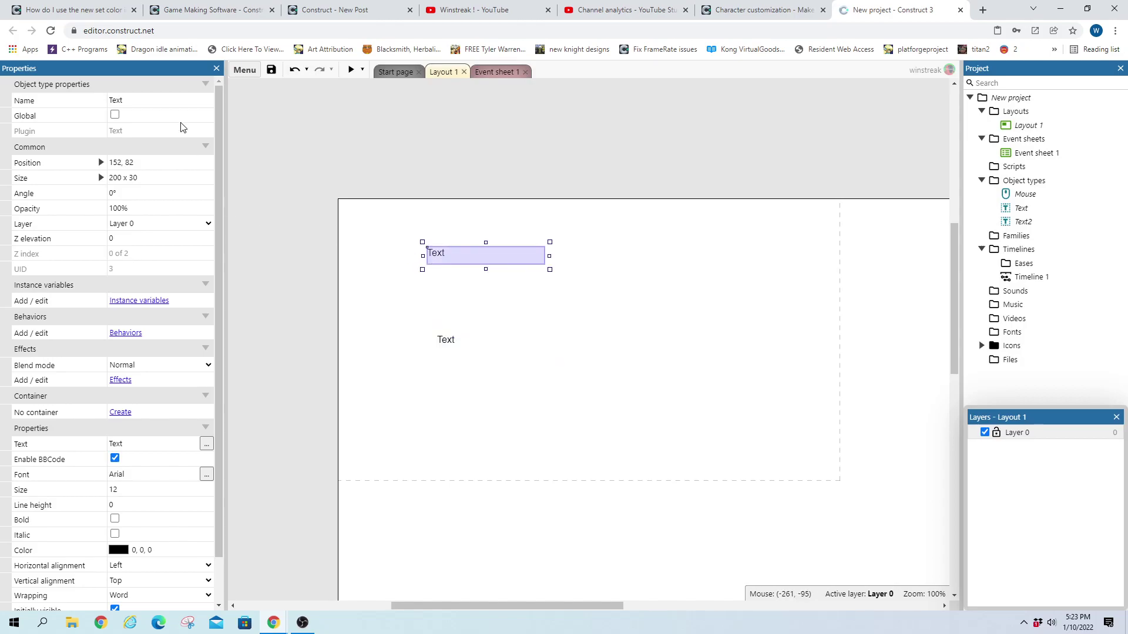
click(180, 99)
text(Hidden)
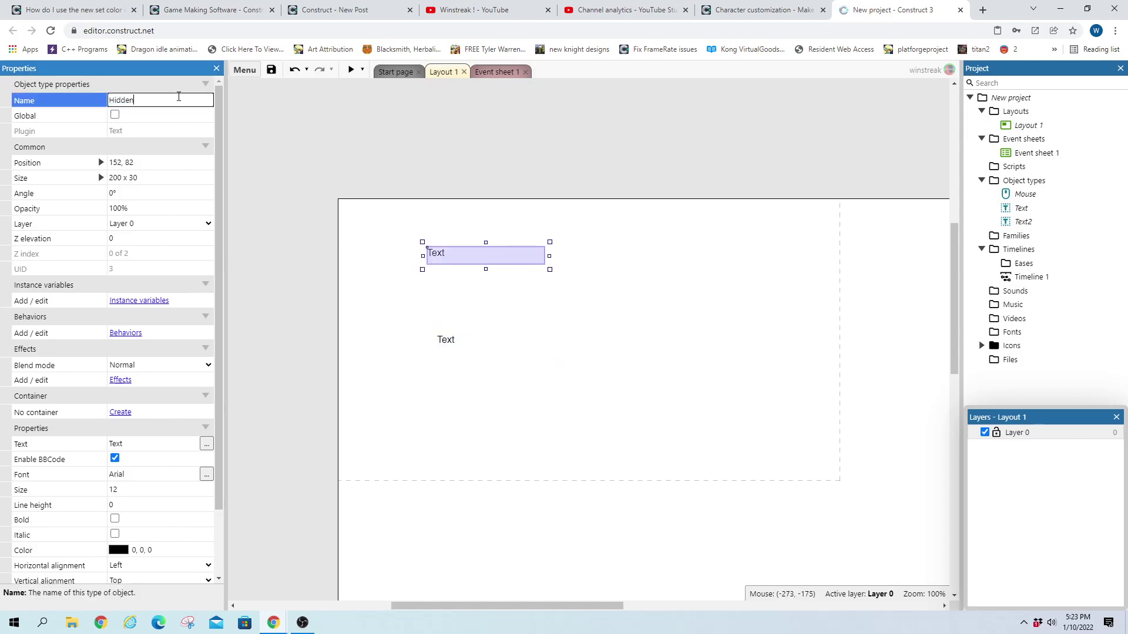
Name the upper text Hidden, change its text to 'Secret' and move it higher.
click(369, 200)
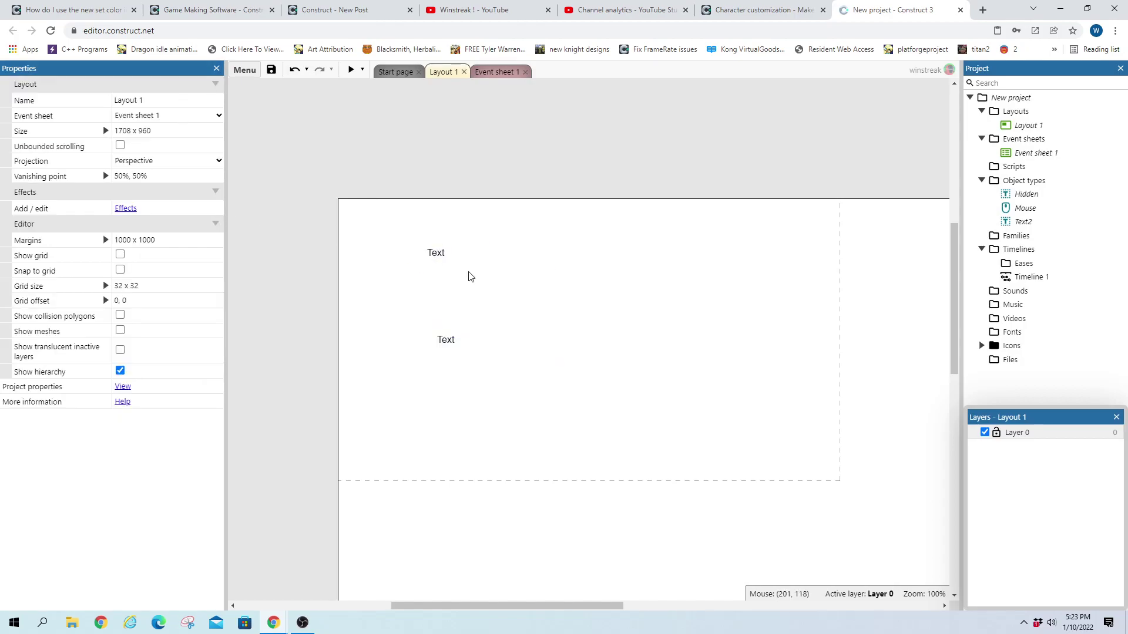
click(453, 261)
double_click(451, 257)
key(ctrl+a)
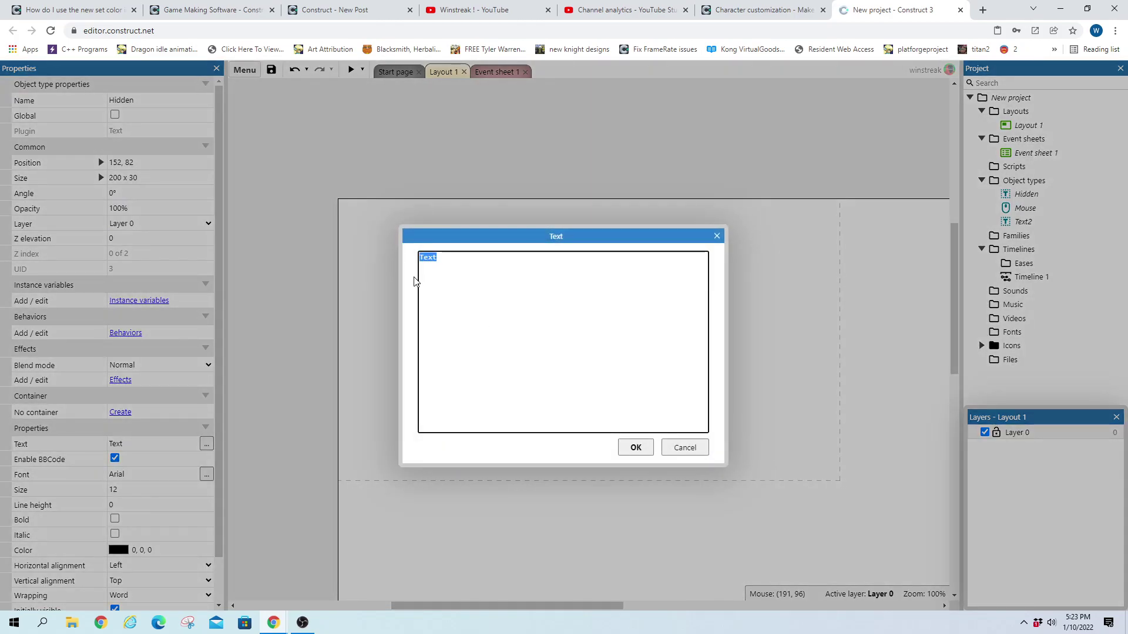
text(Secre)
key(Return)
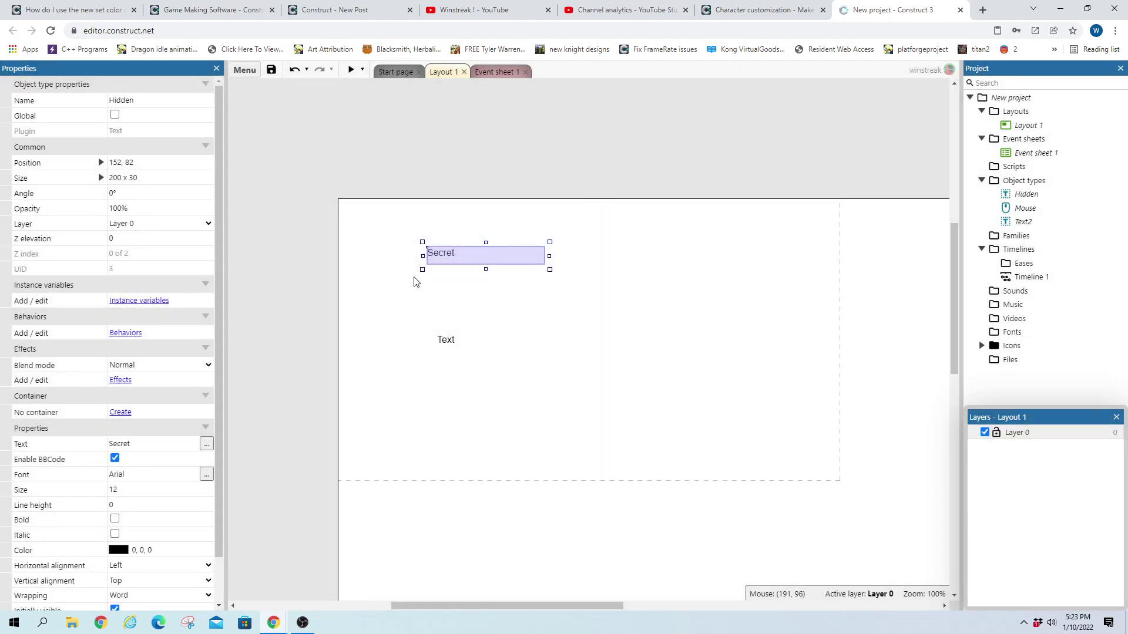
drag(448, 257, 448, 226)
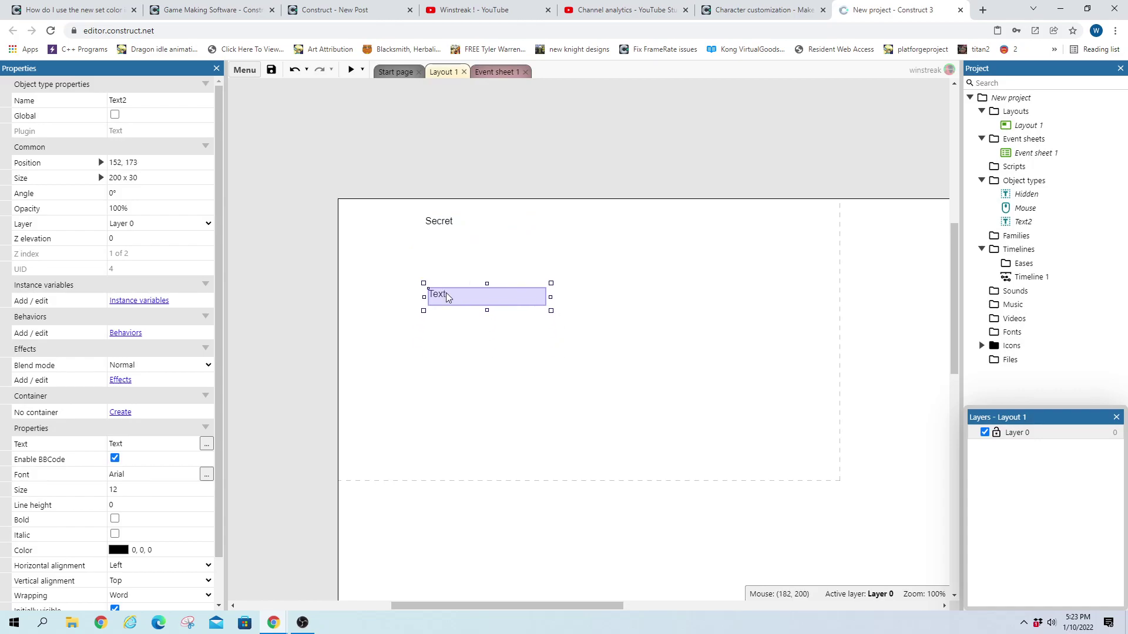
Move the second text object up and rename it Hint.
drag(447, 345, 447, 299)
click(174, 109)
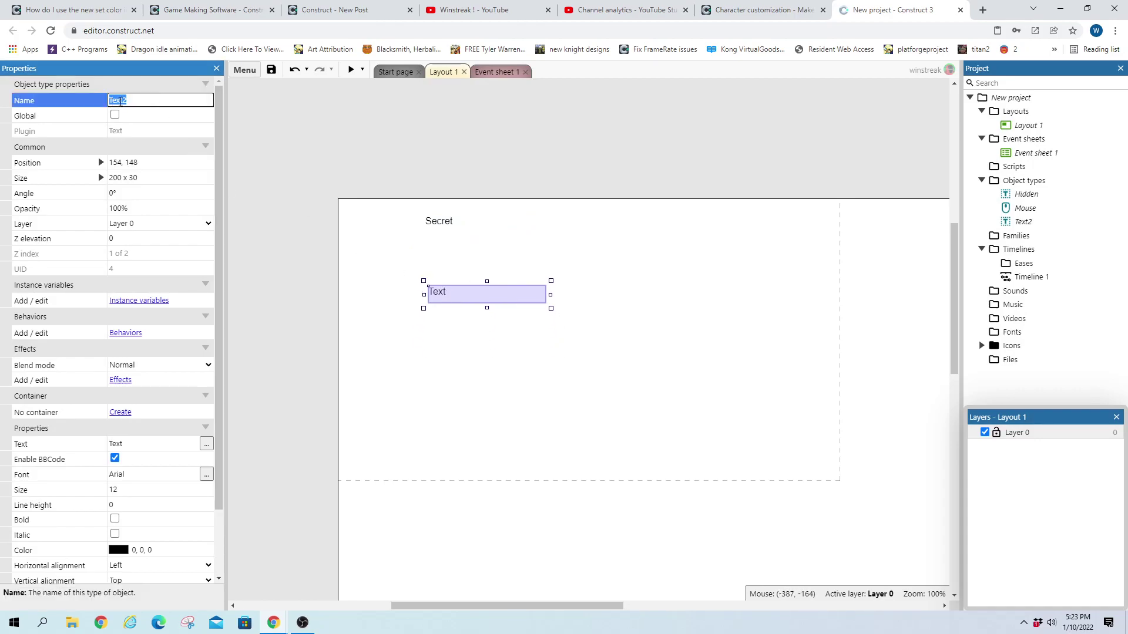
text(Hint)
key(Return)
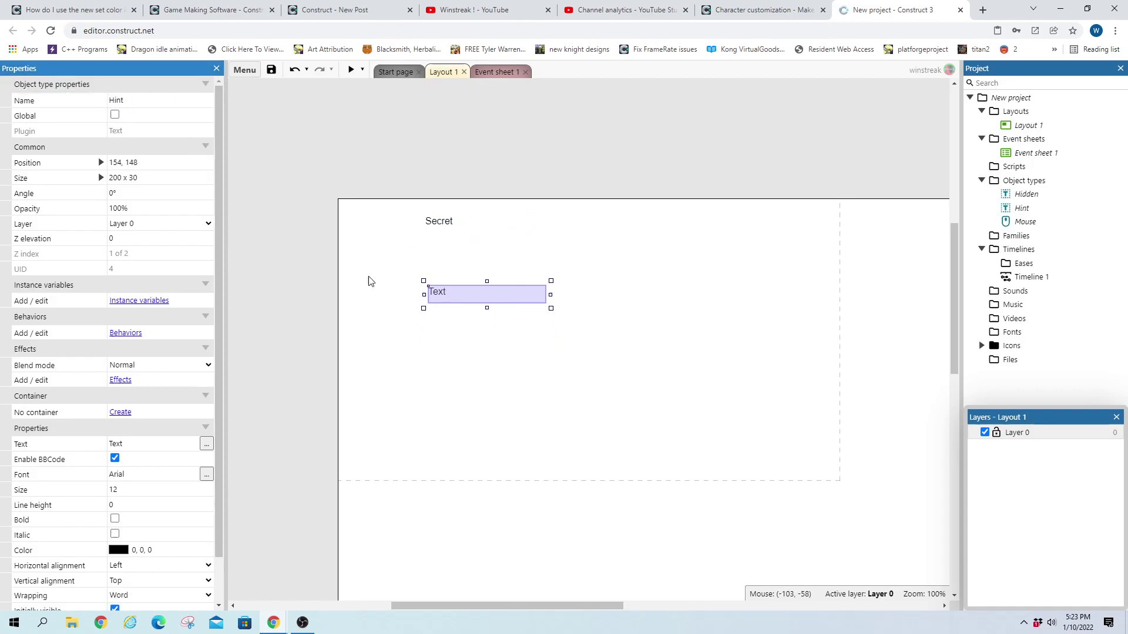
Clear Hint's text, then move it just below Secret and resize it.
click(186, 439)
key(BackSpace)
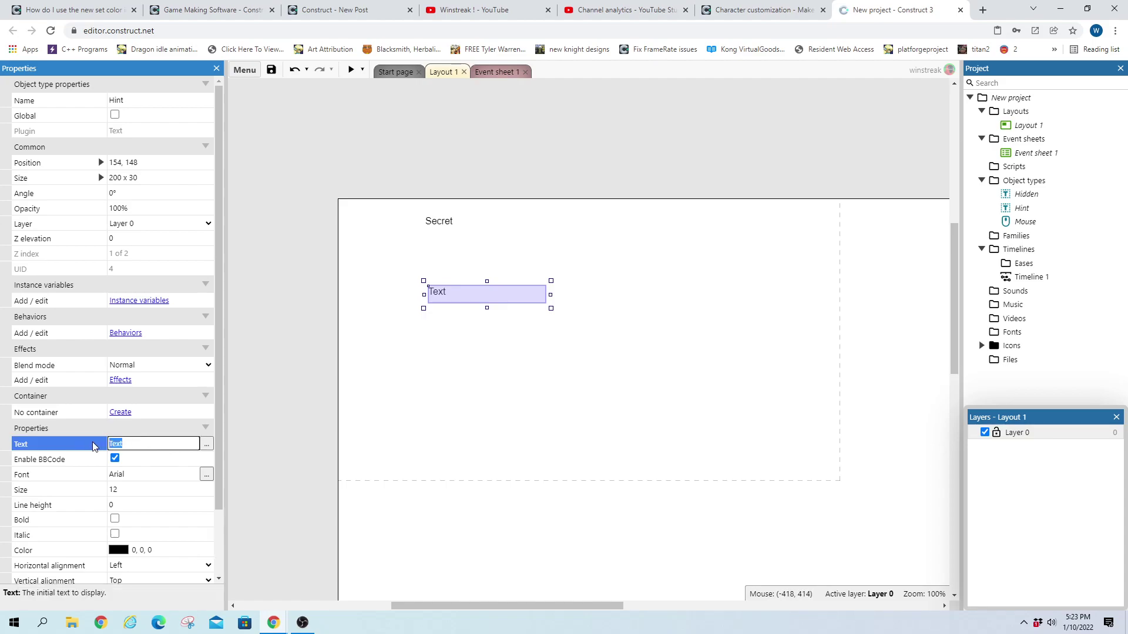
click(445, 403)
click(445, 295)
drag(447, 298, 436, 266)
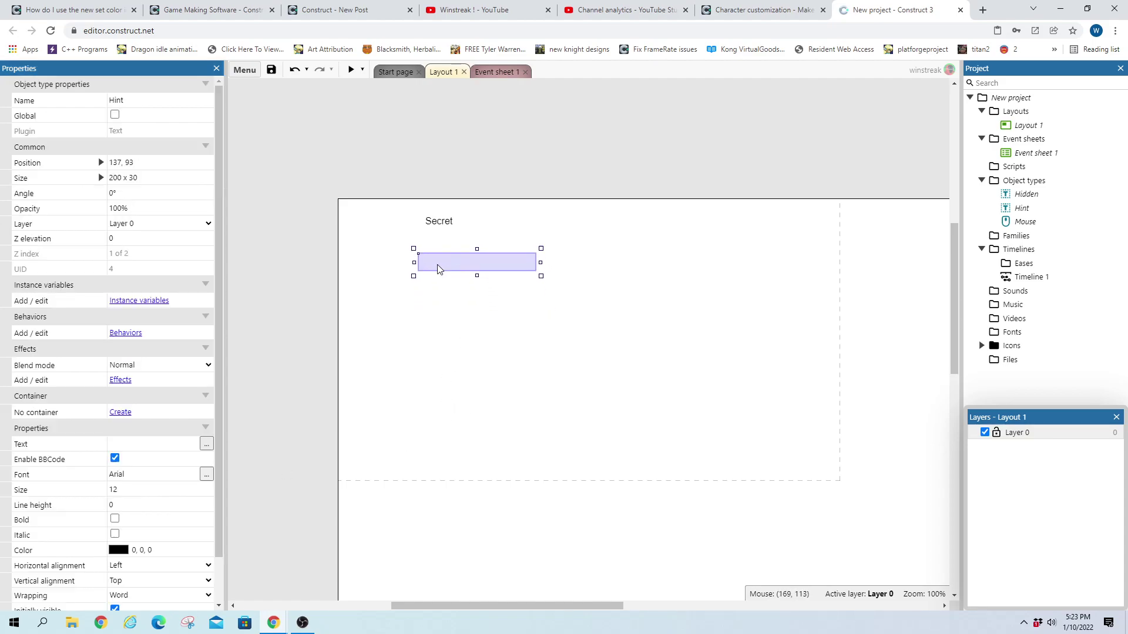
drag(547, 274, 550, 284)
click(588, 396)
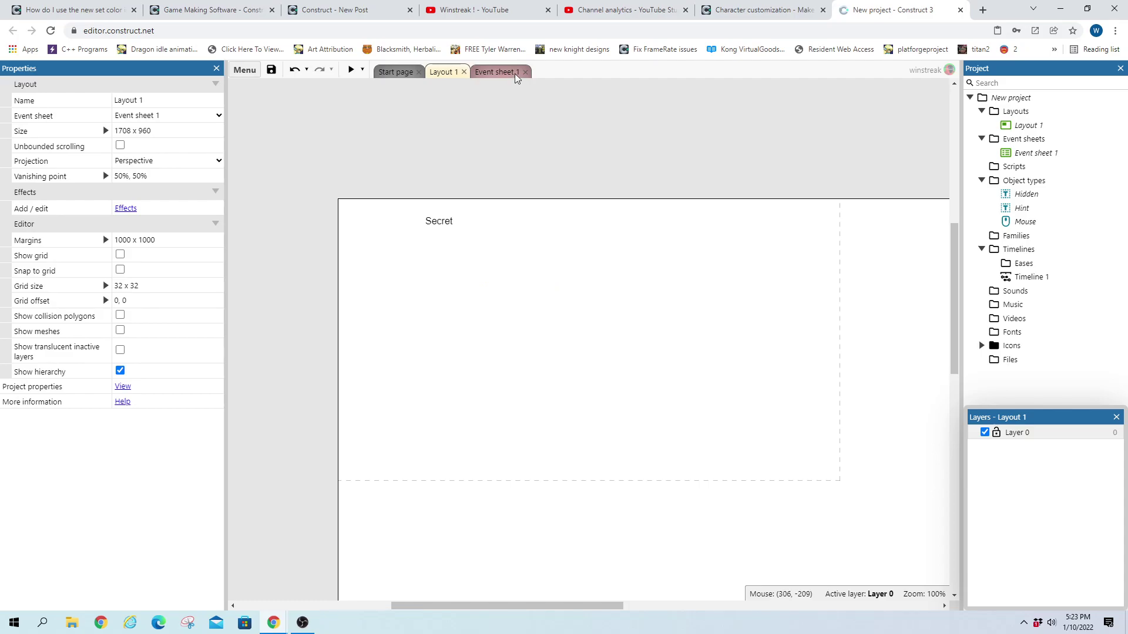
On Event sheet 1, add a Mouse 'On click' event for the left button.
click(496, 71)
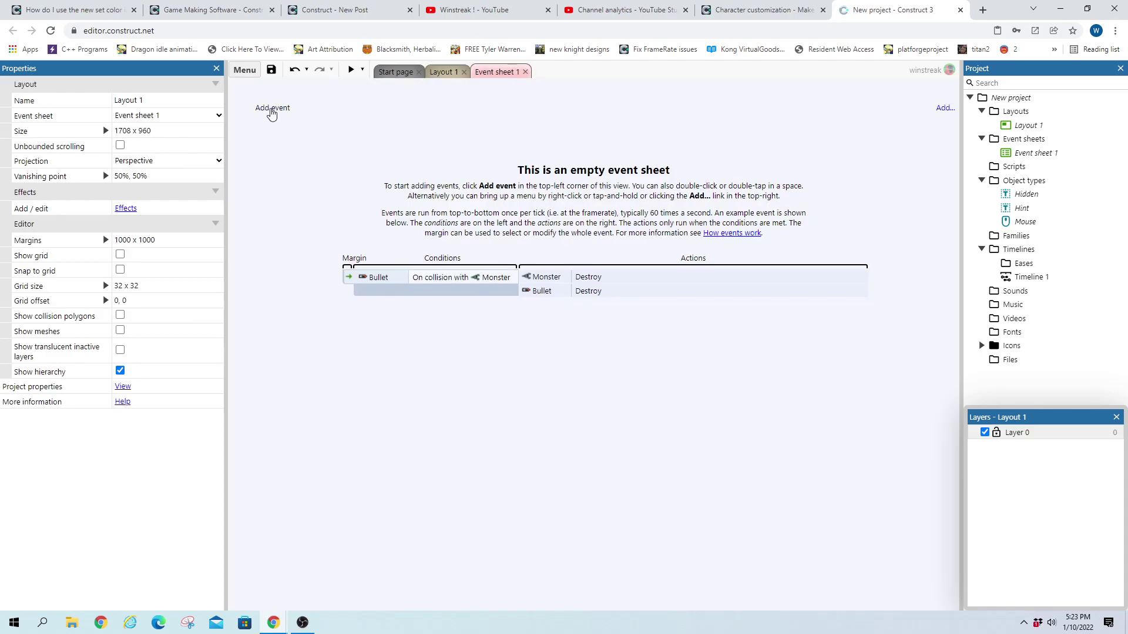
click(272, 108)
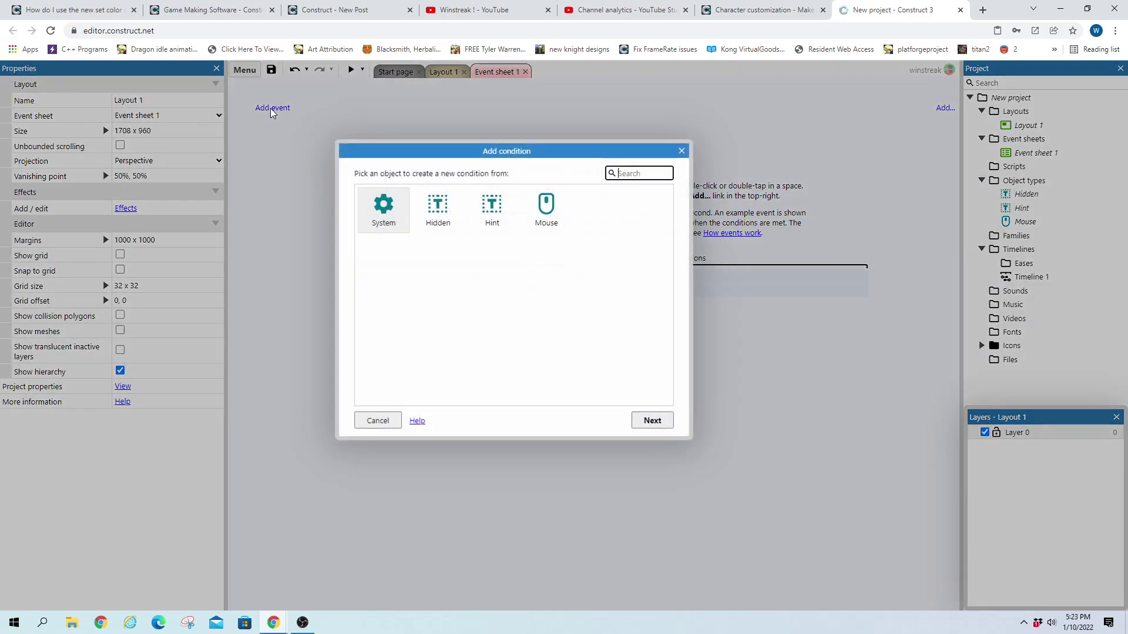
click(547, 212)
click(401, 248)
double_click(401, 248)
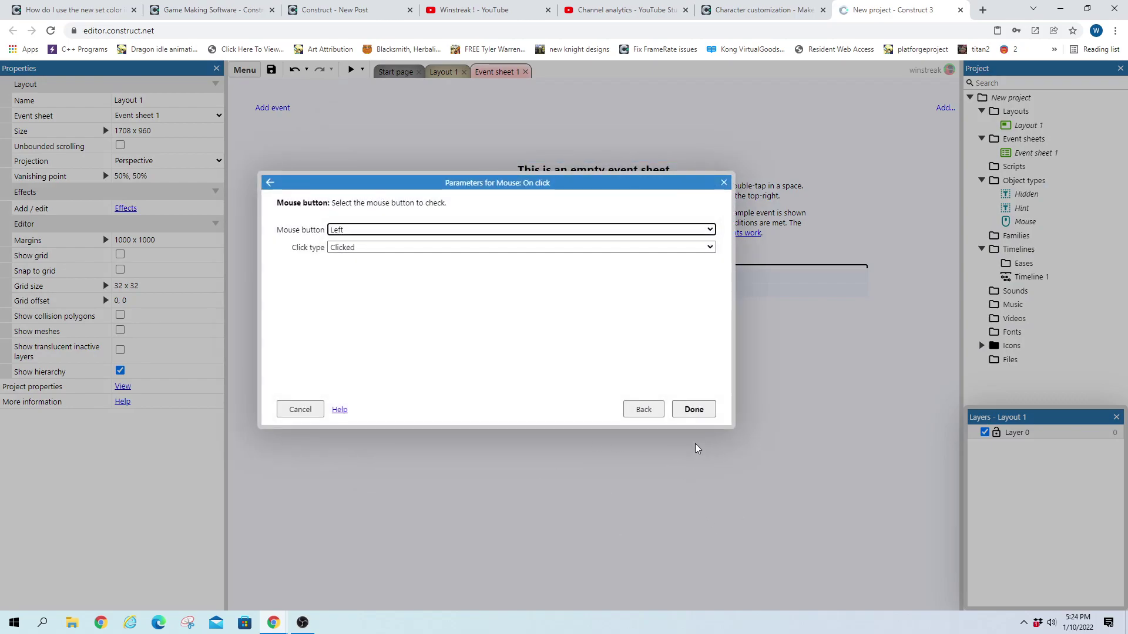
click(698, 411)
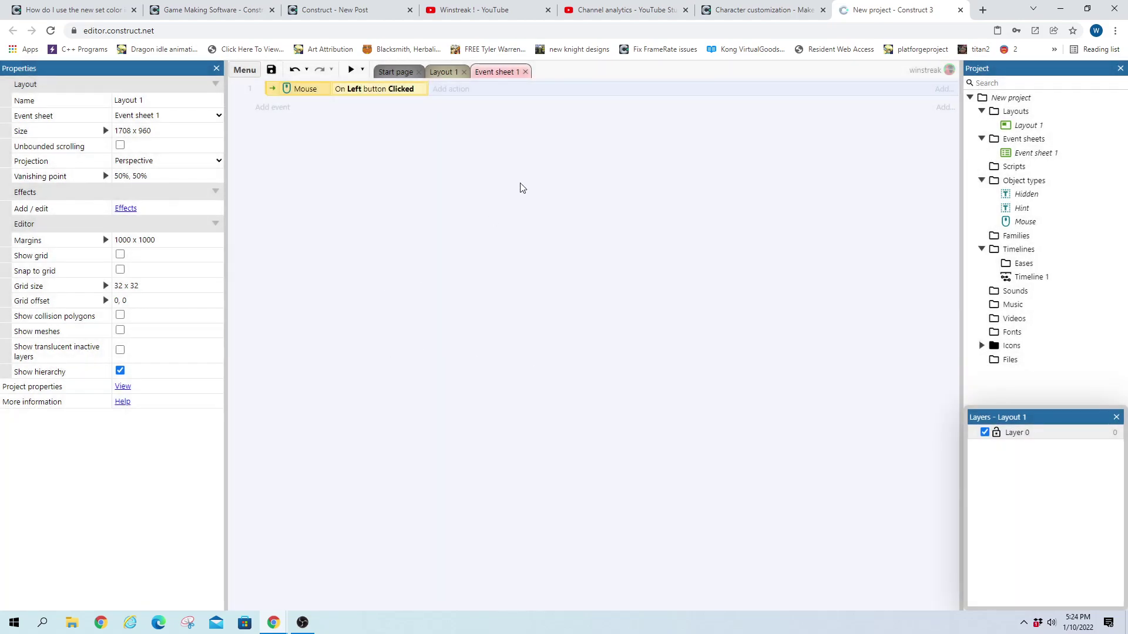
click(449, 90)
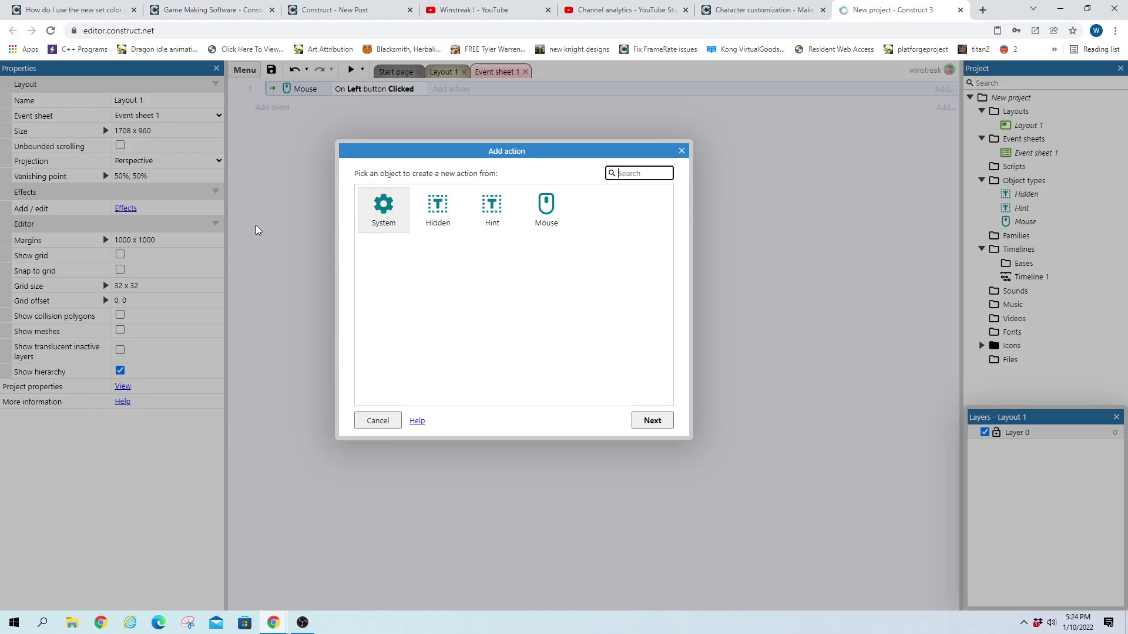
double_click(437, 214)
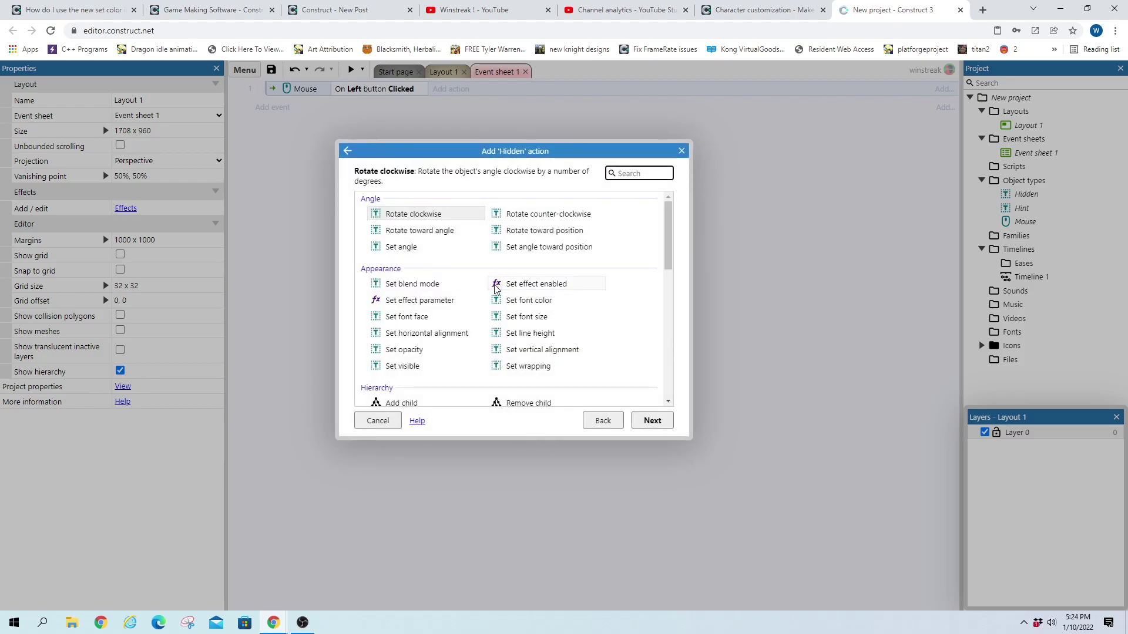
text(set)
scroll(553, 284, down, 5)
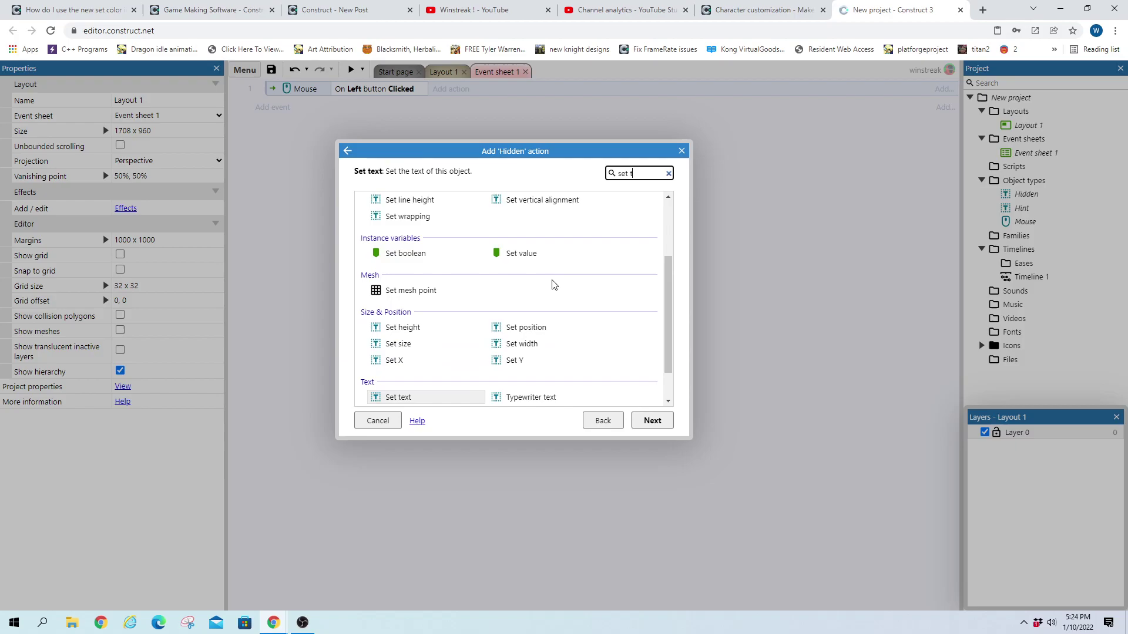
text(text)
double_click(401, 258)
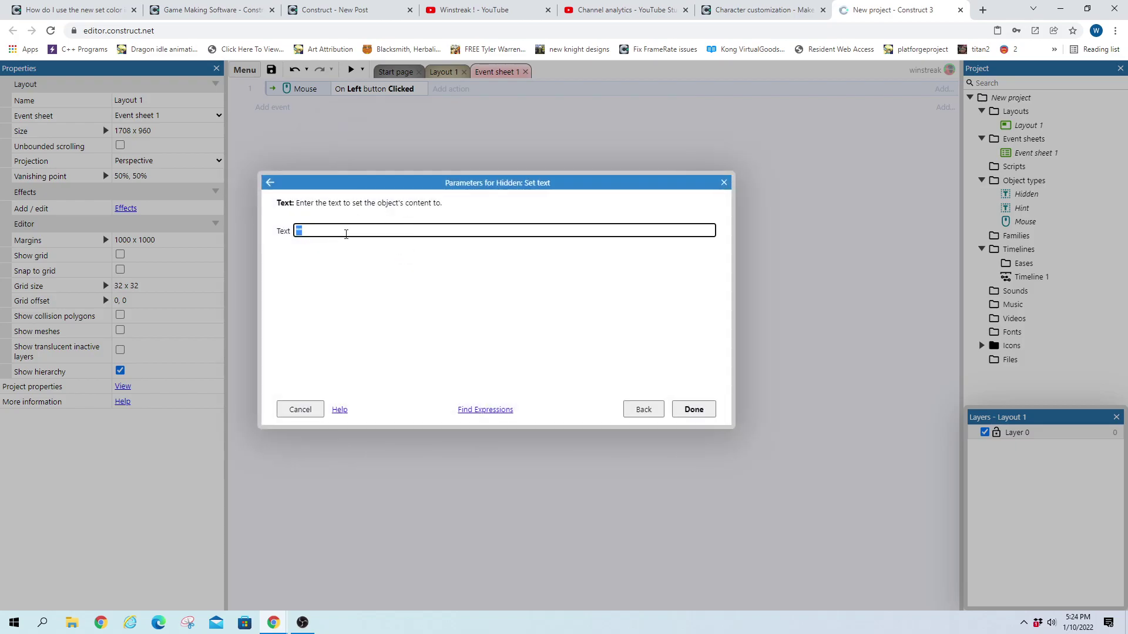
key(BackSpace)
text(right()
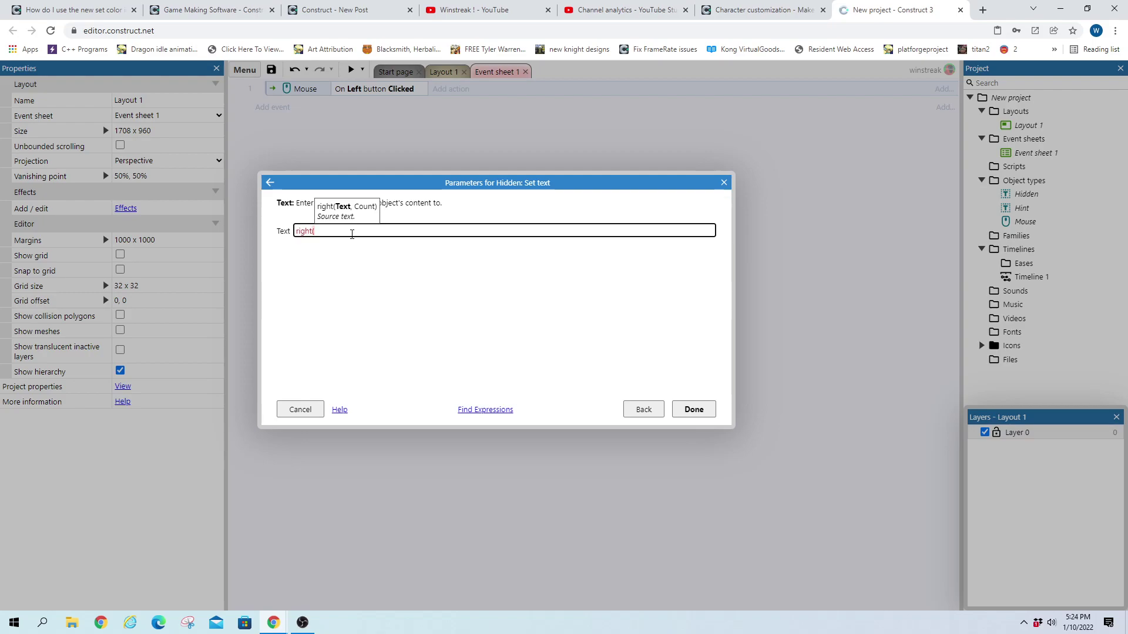
text(sec)
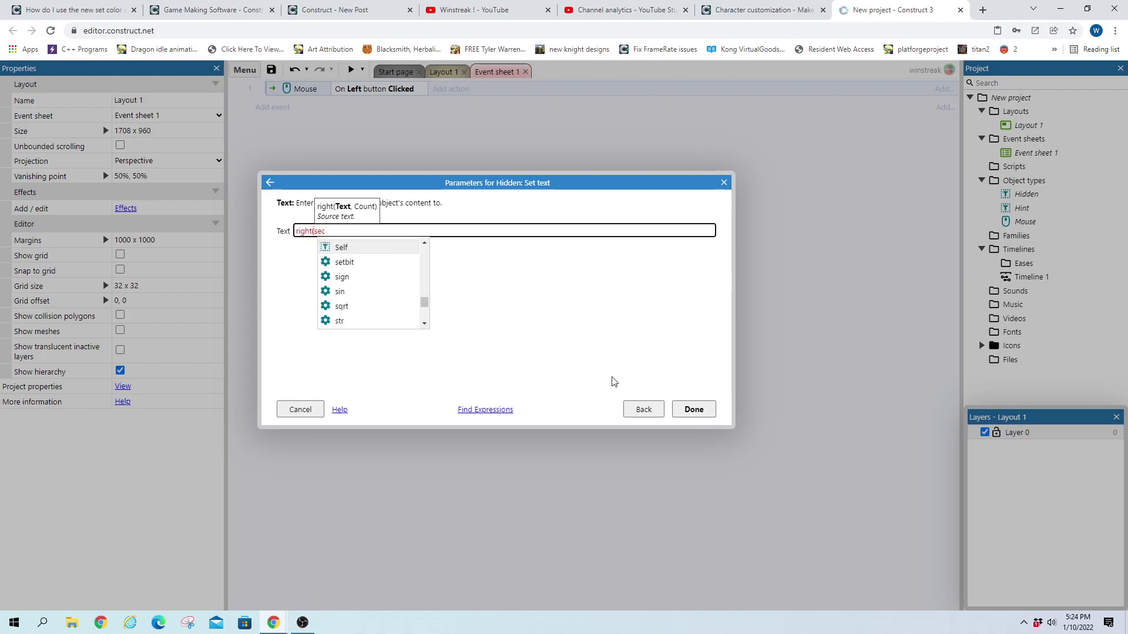
click(643, 408)
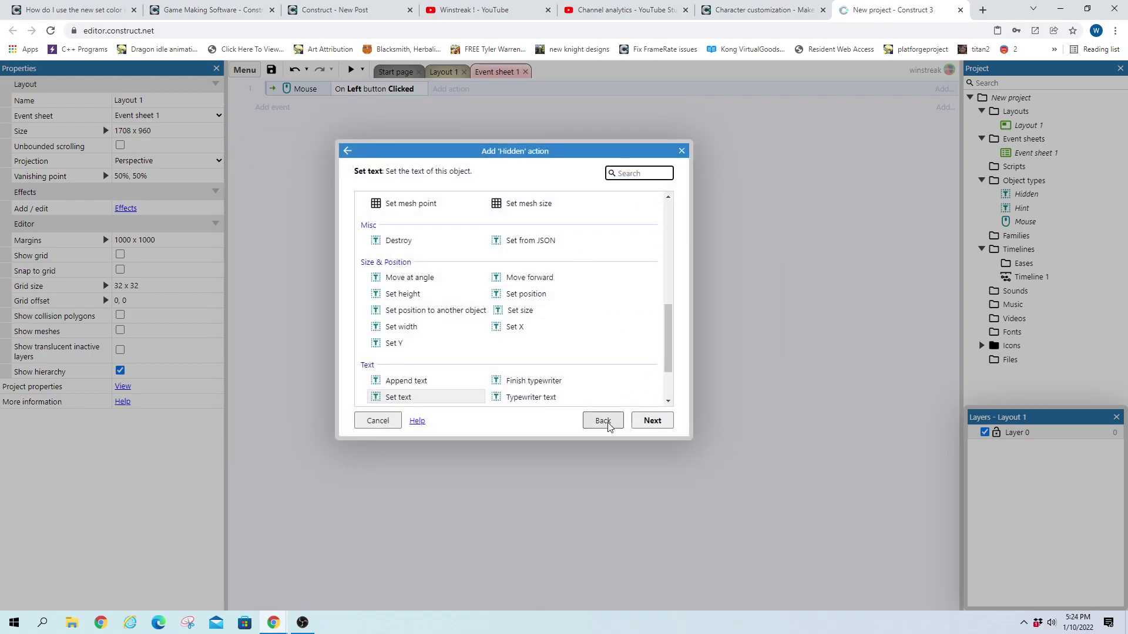
click(604, 420)
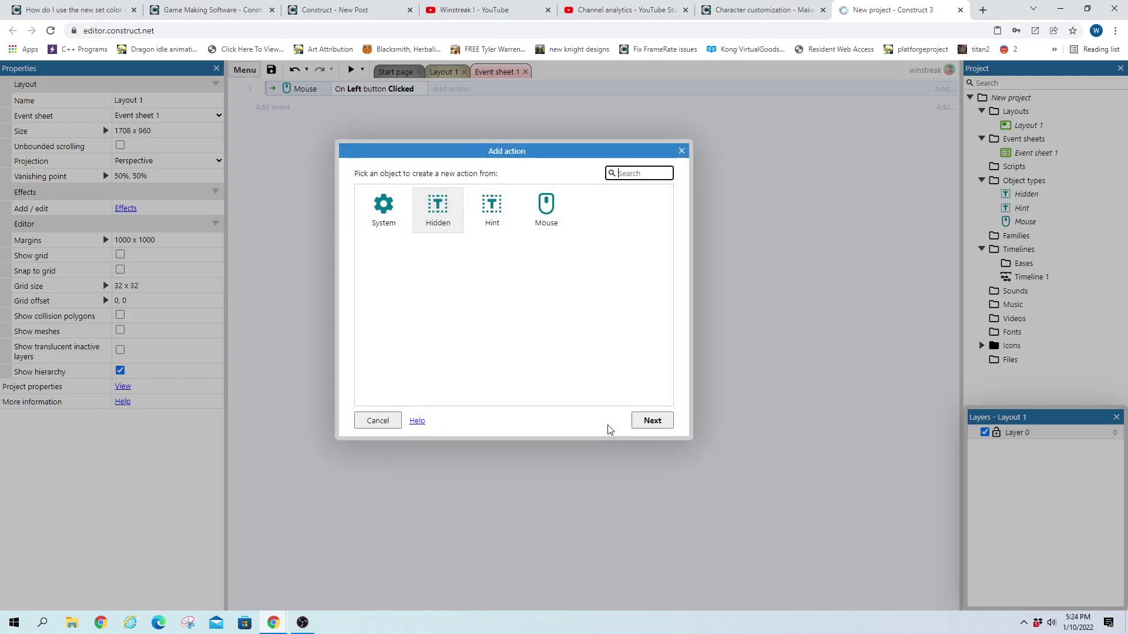
Give the click event a Hint 'Set text' action using right(Hidden.Text,1).
click(491, 212)
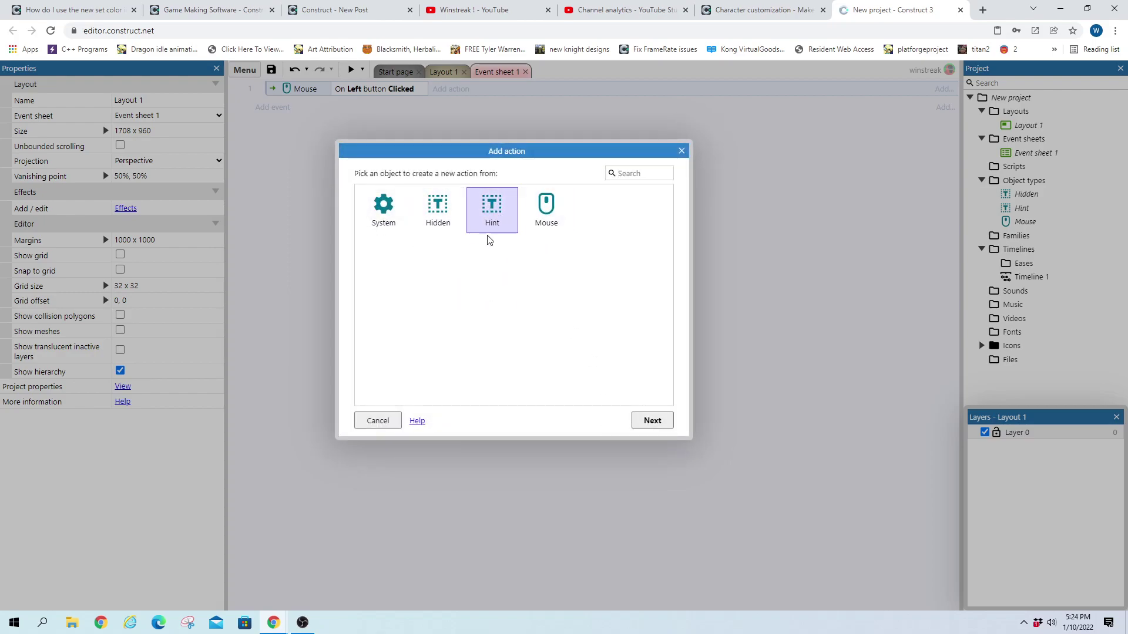
double_click(490, 217)
double_click(417, 394)
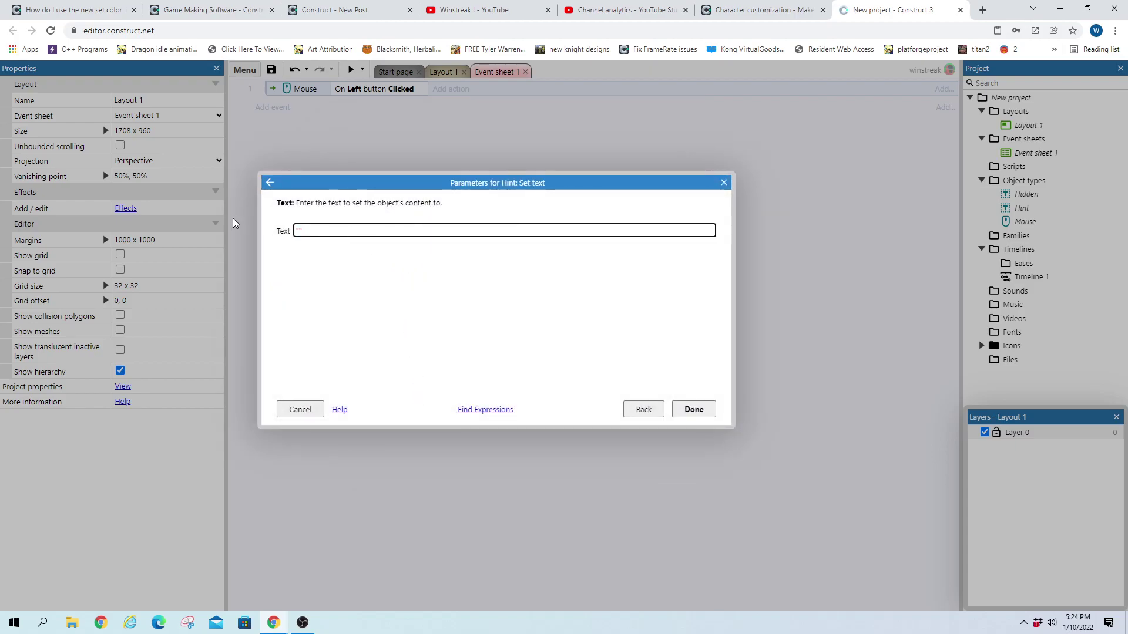
text(right(h)
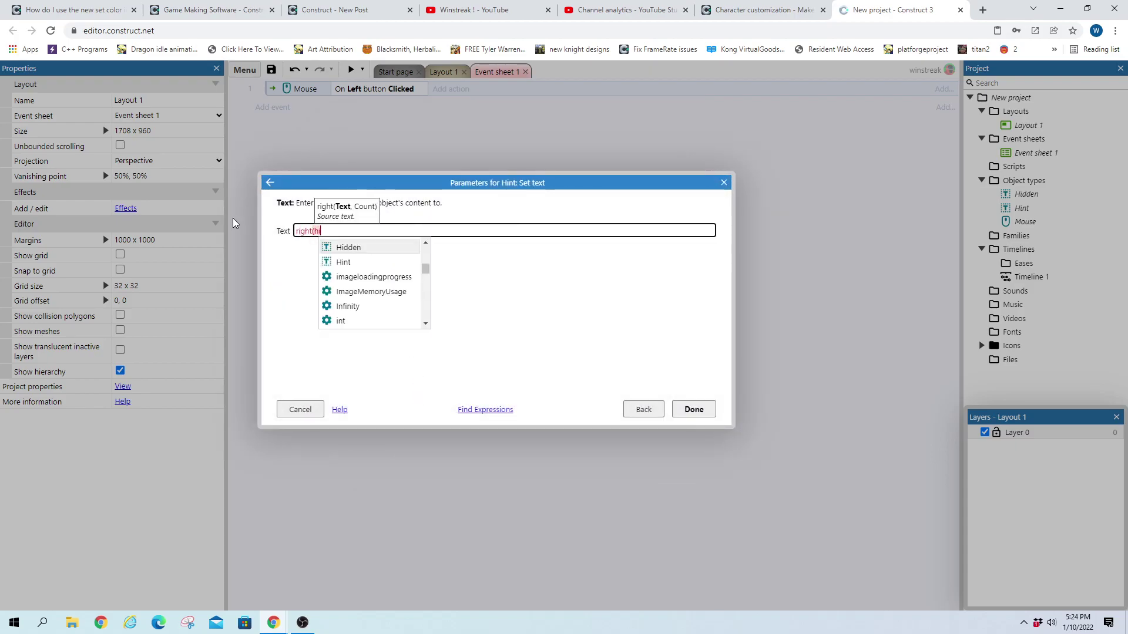
text(i)
key(Tab)
text(.te)
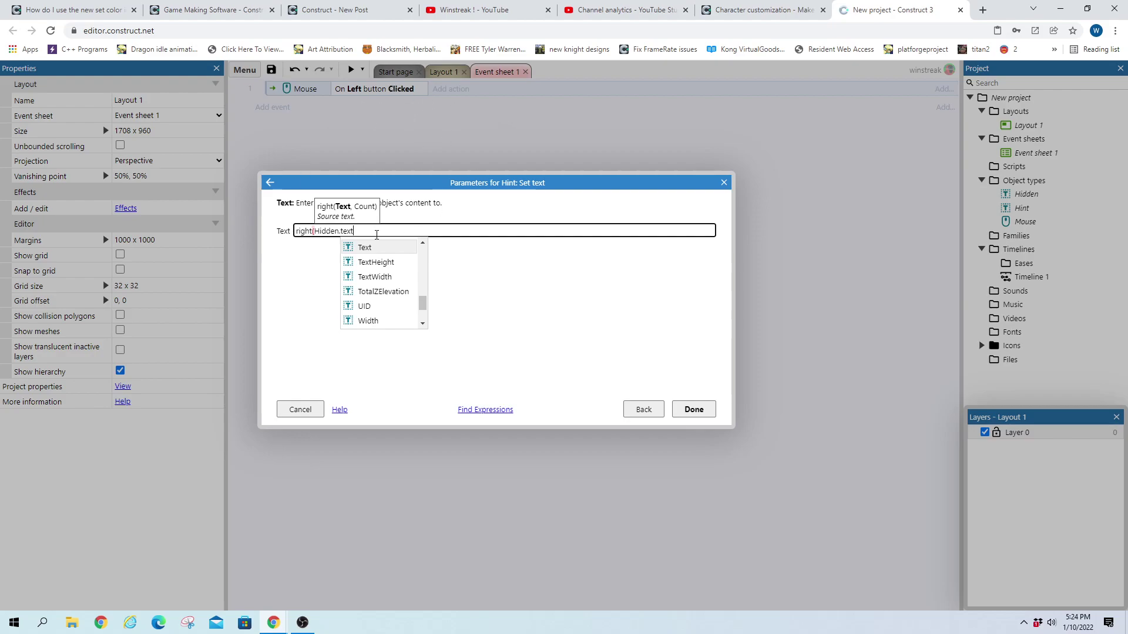
key(Tab)
text(,)
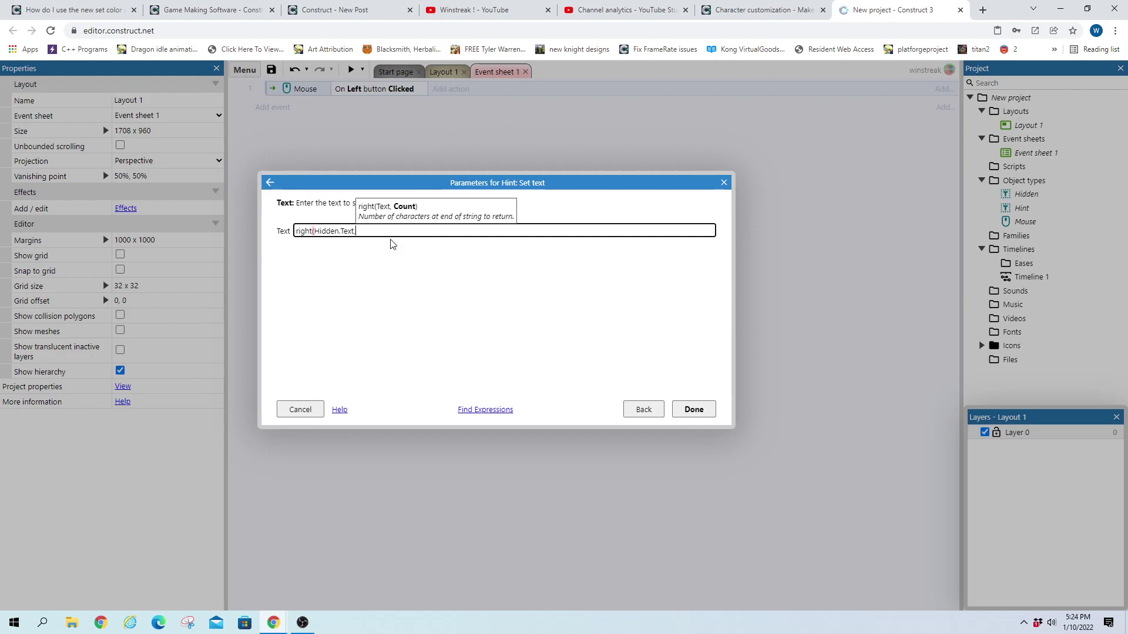
text(1))
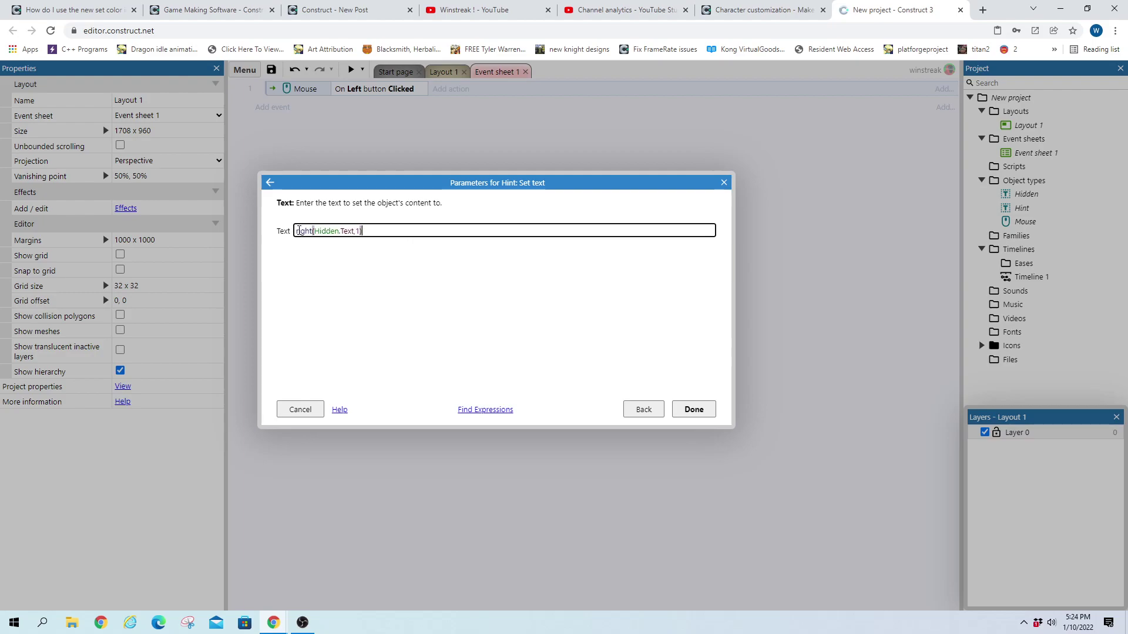
drag(296, 230, 310, 231)
click(355, 232)
click(695, 411)
Preview the game, click to reveal the letter 't', then close the preview.
click(350, 70)
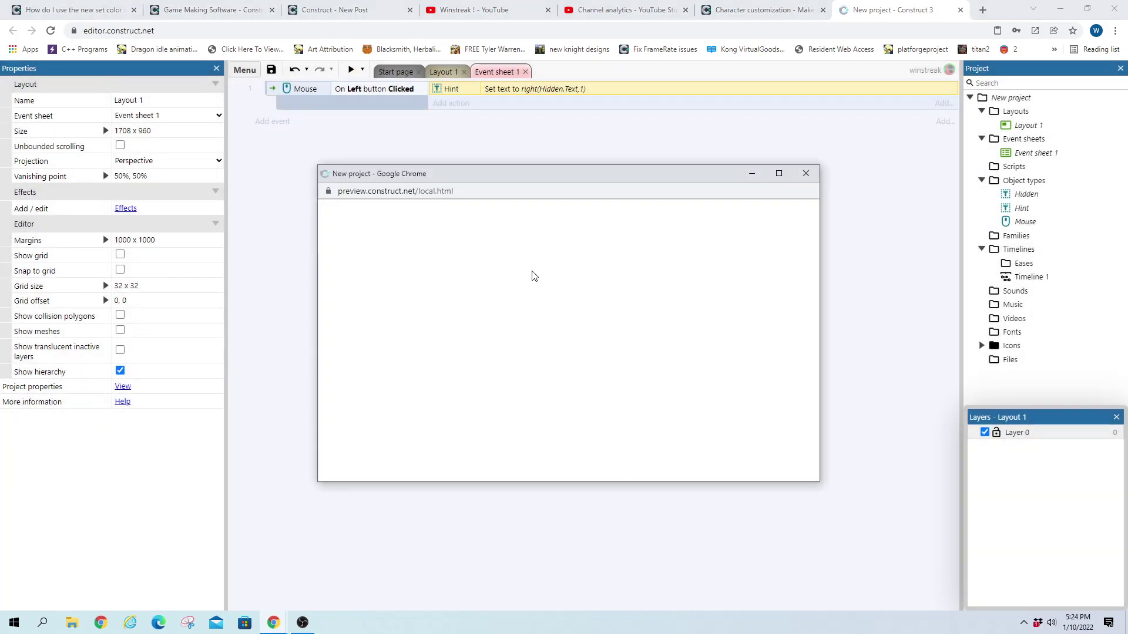
click(473, 305)
click(816, 174)
Change Hidden's text to 'Hidden Word' and preview it to reveal 'd'.
click(446, 71)
double_click(448, 223)
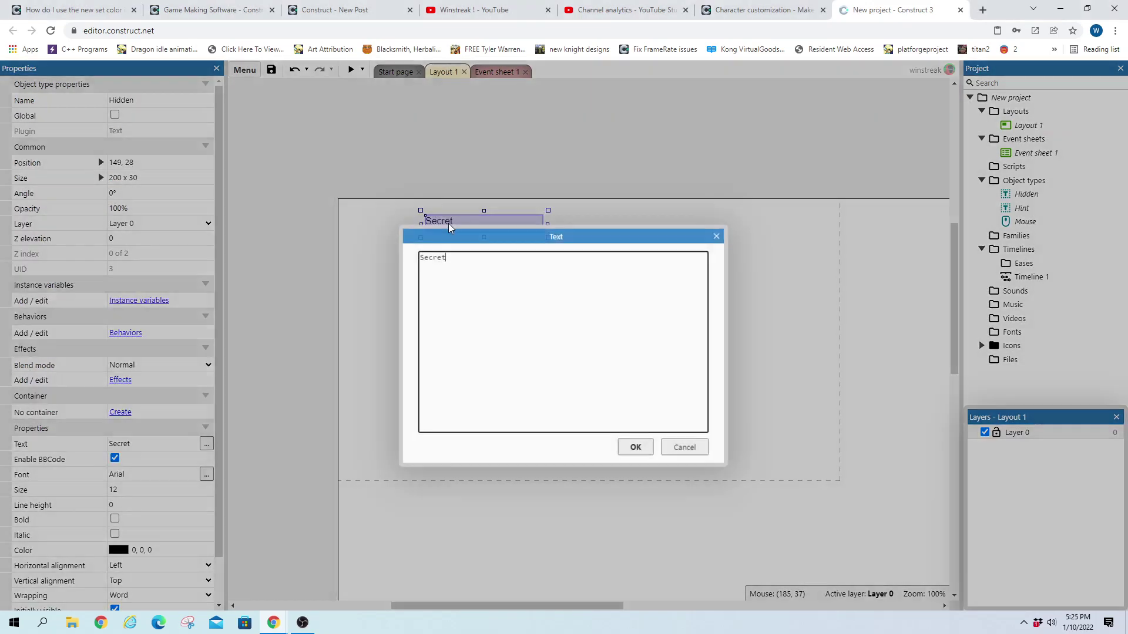
key(BackSpace)
key(BackSpace)
key(BackSpace)
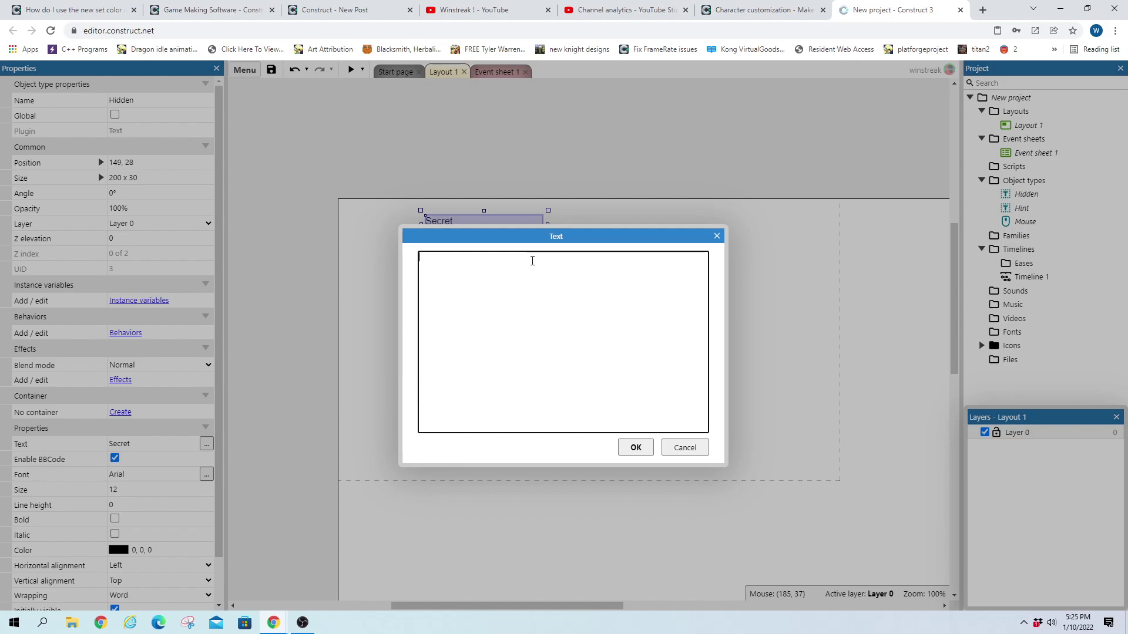
text(Hiden)
key(BackSpace)
text(d)
key(Return)
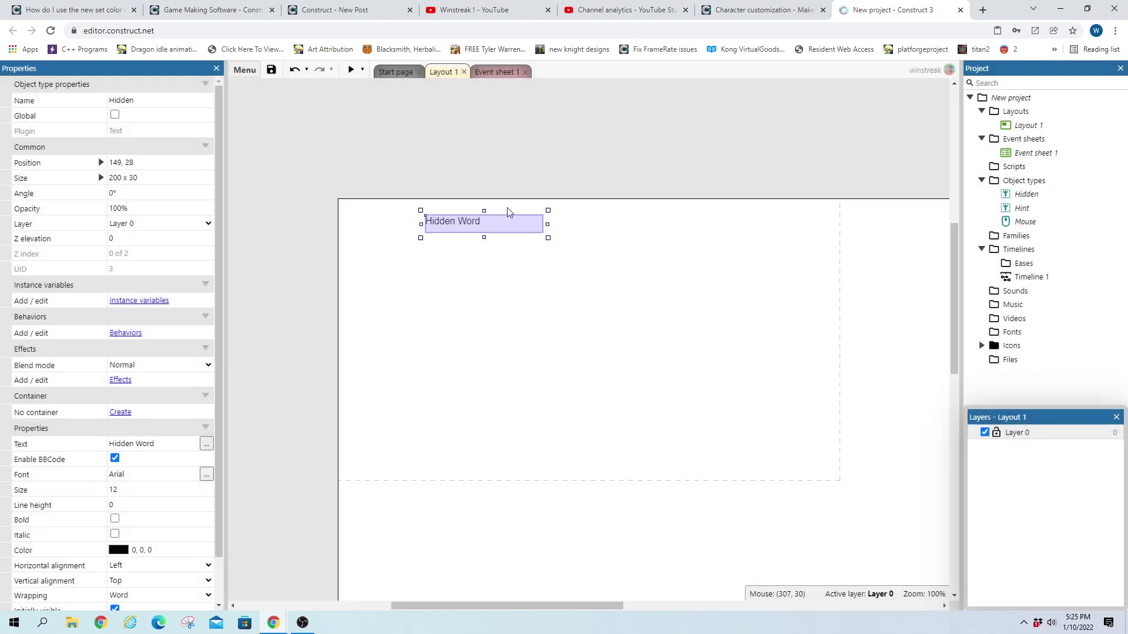
click(350, 68)
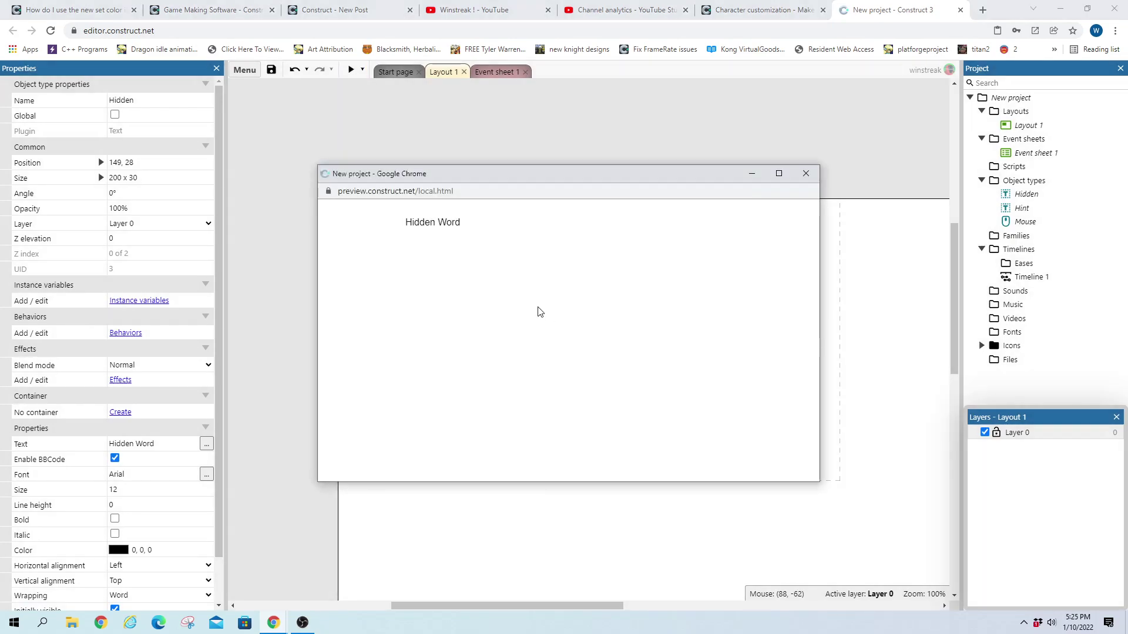
key(d)
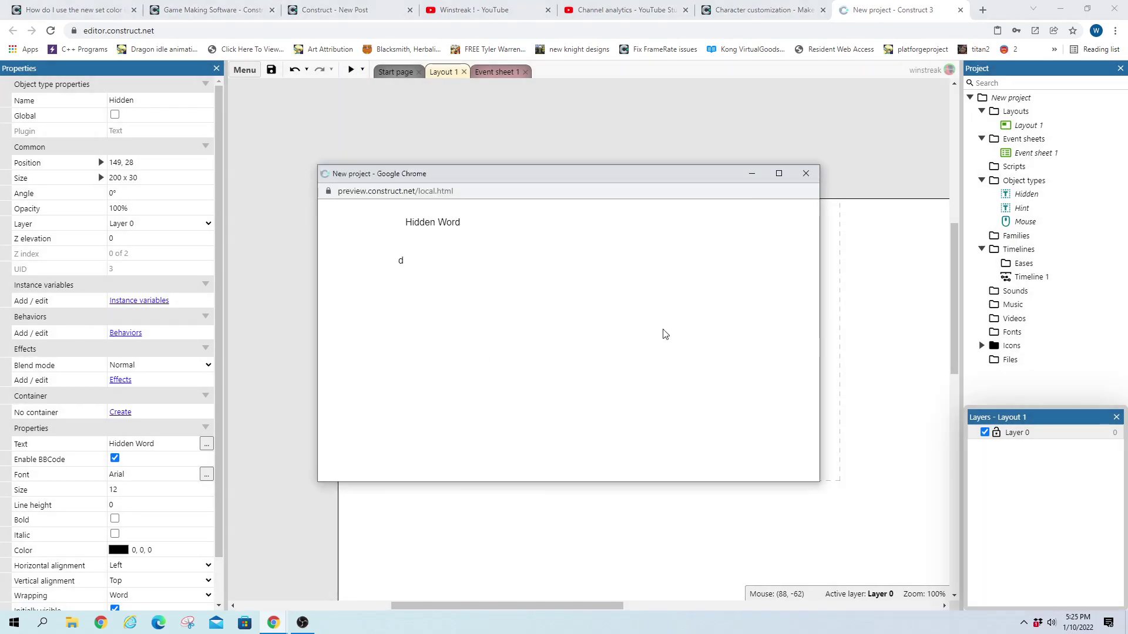